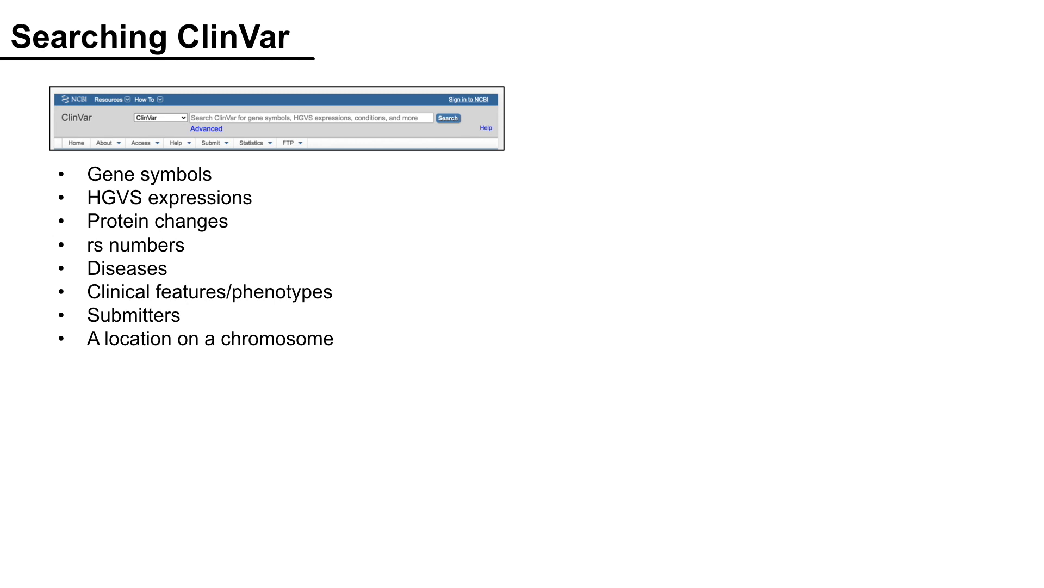
key("Right")
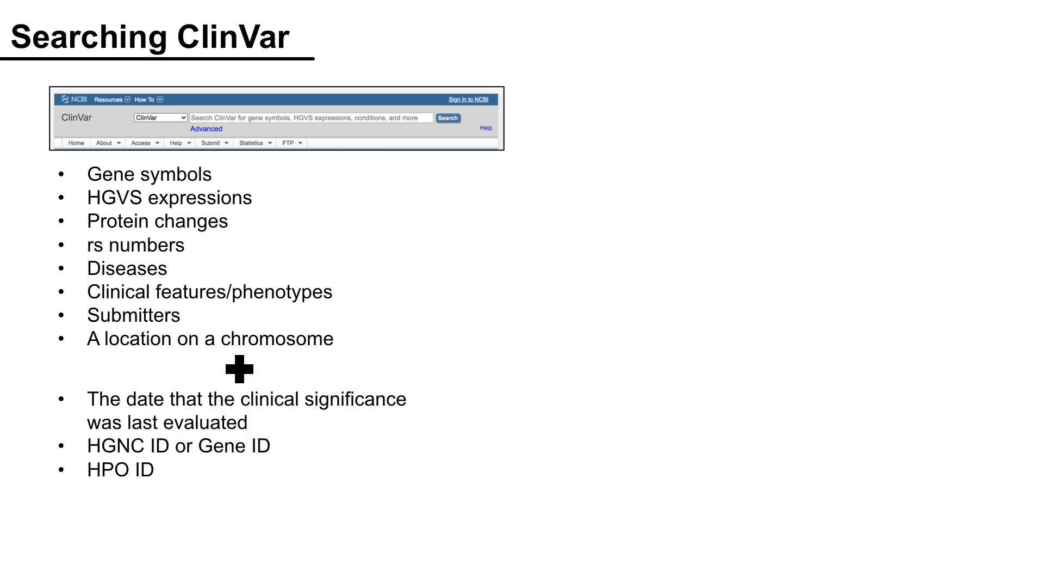